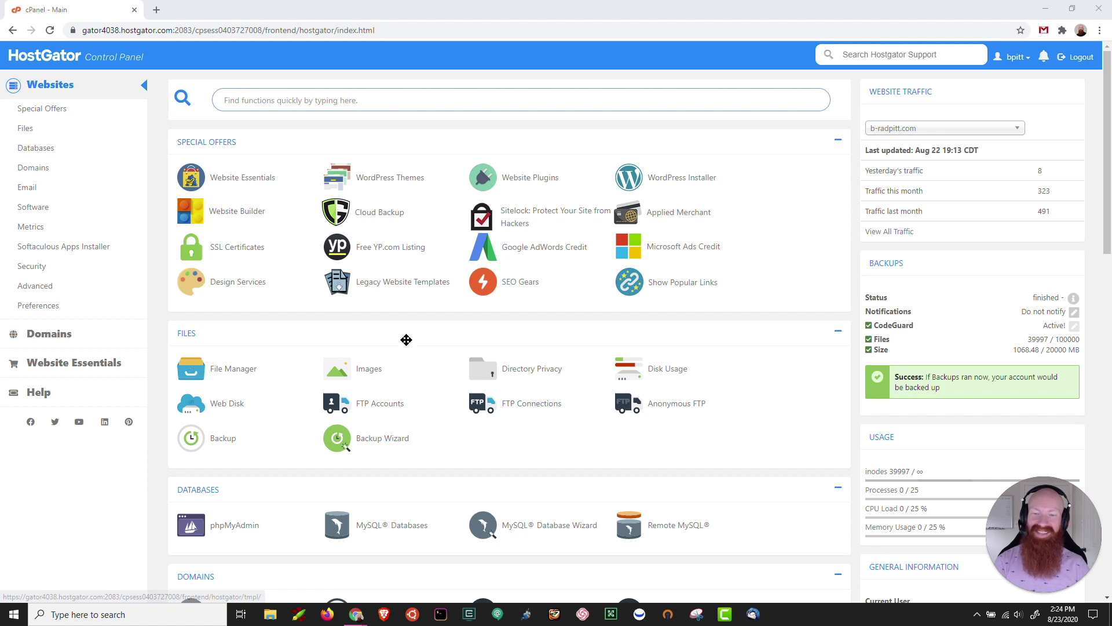
scroll(457, 329, down, 2)
scroll(457, 329, down, 3)
scroll(502, 323, down, 2)
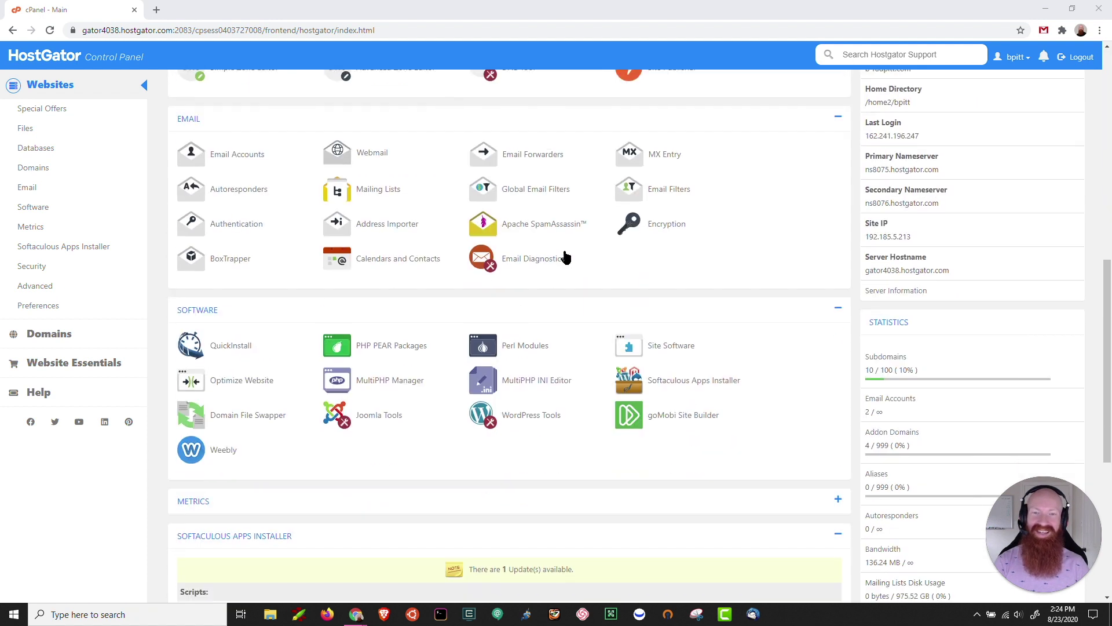
Go to Email Forwarders and start adding a new forwarder.
click(540, 161)
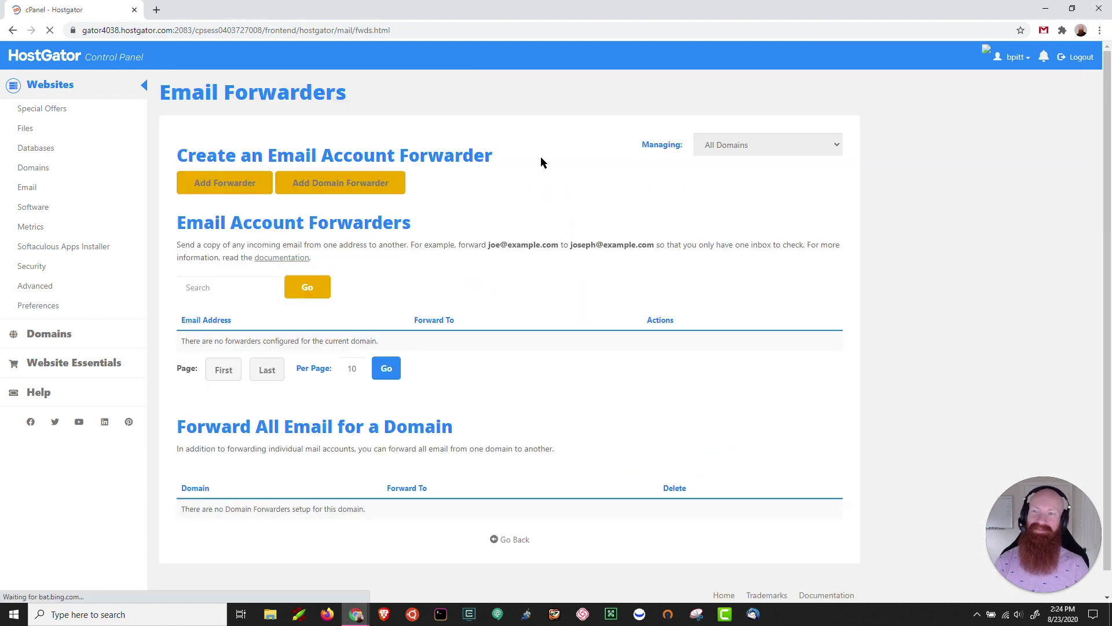
click(223, 188)
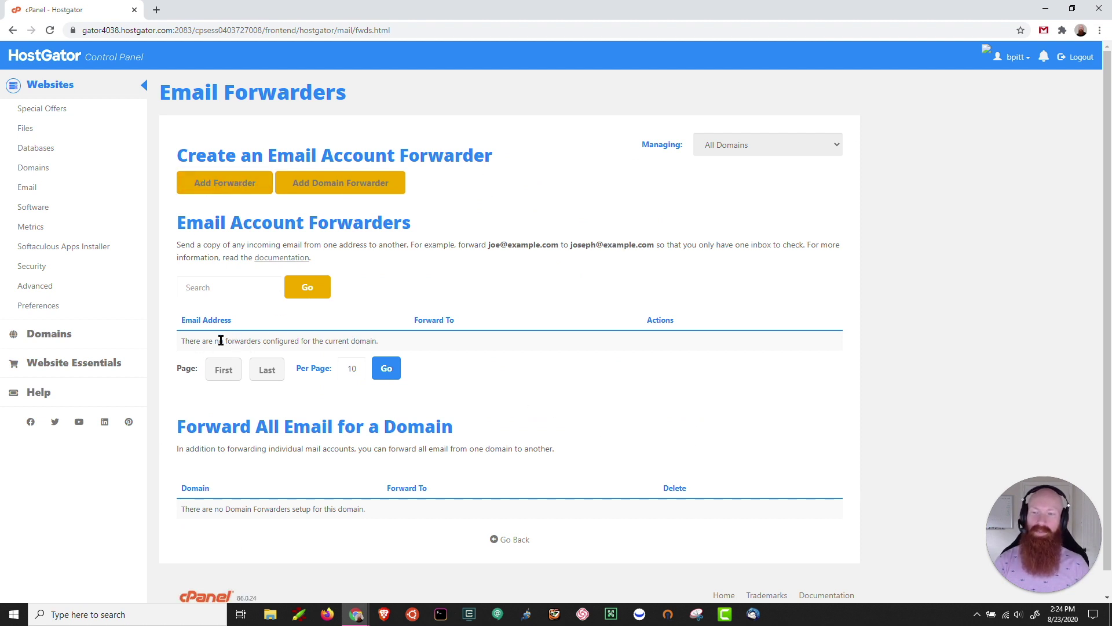
click(224, 186)
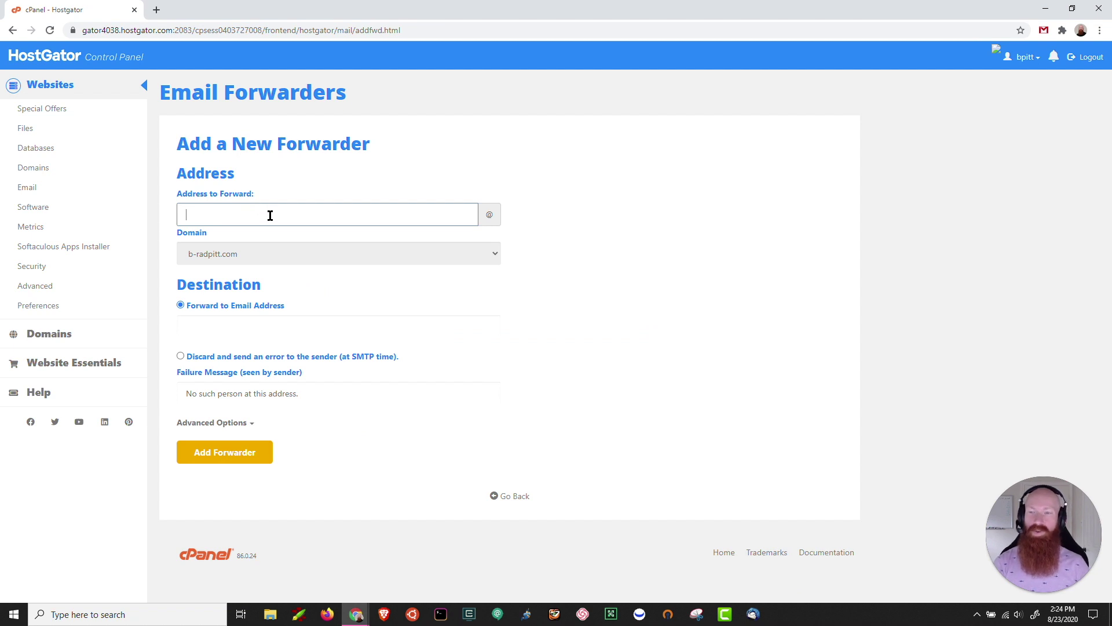
Choose hgadmin.com as the domain and enter 'me' as the address to forward.
click(295, 255)
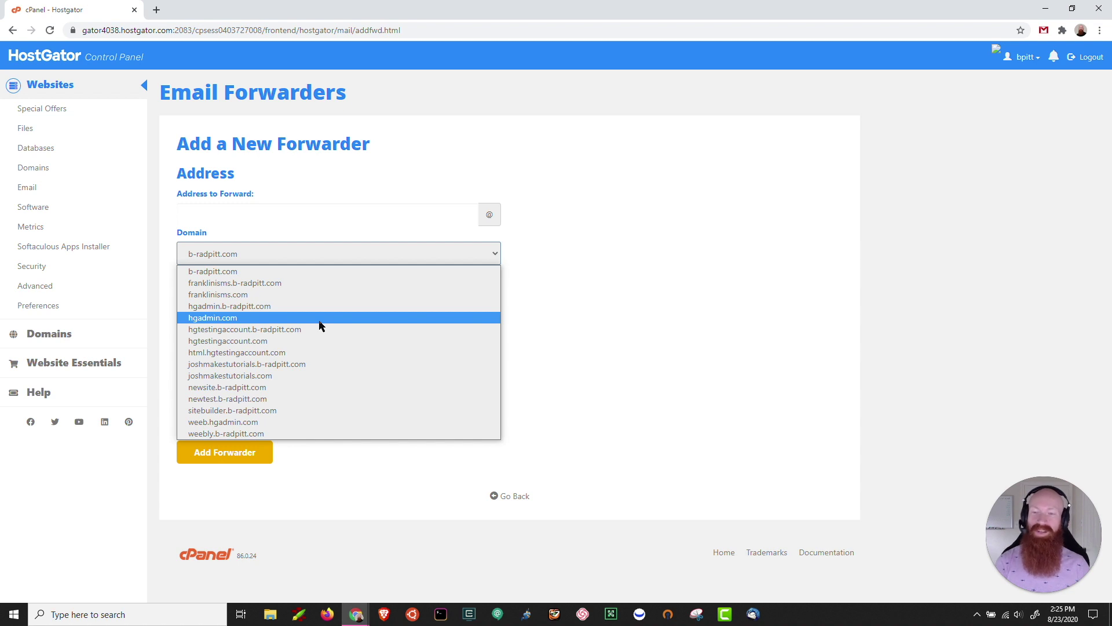
click(238, 319)
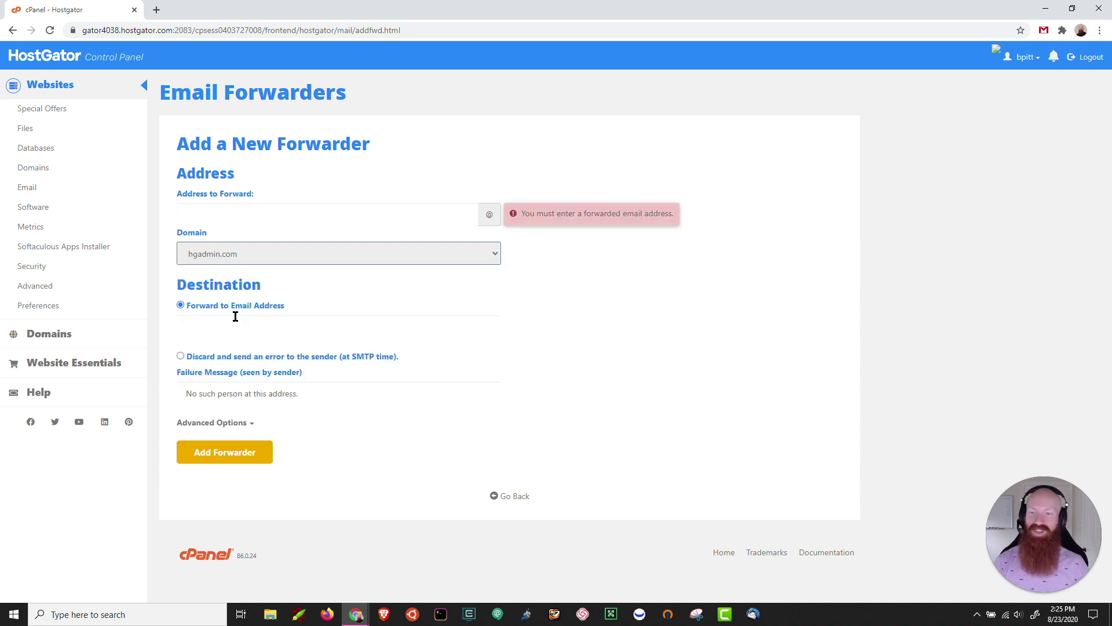
click(219, 215)
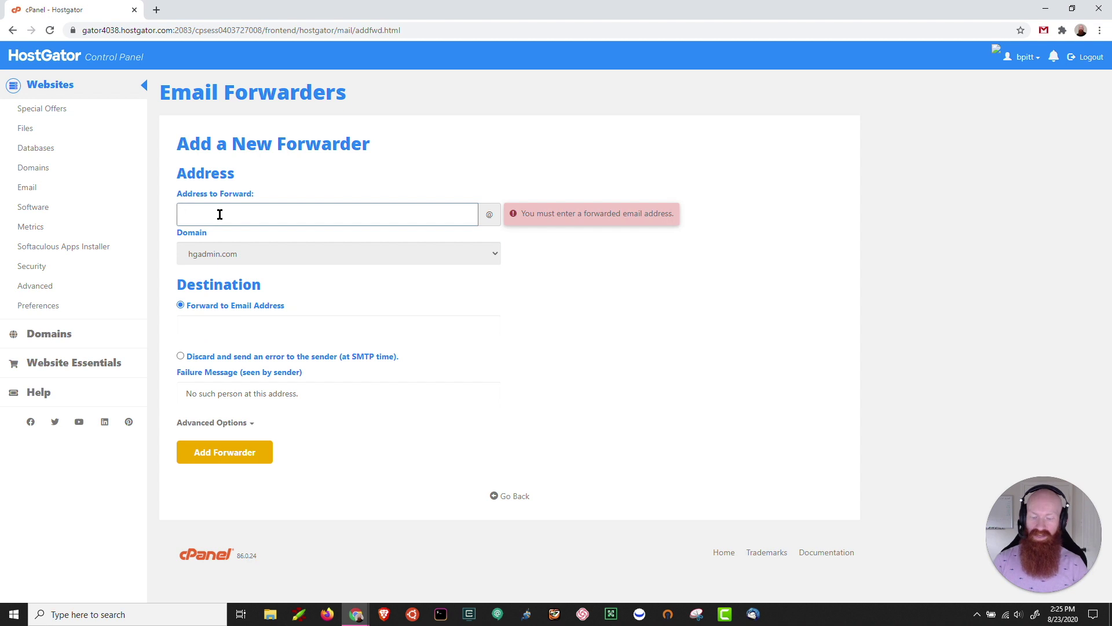
text(me)
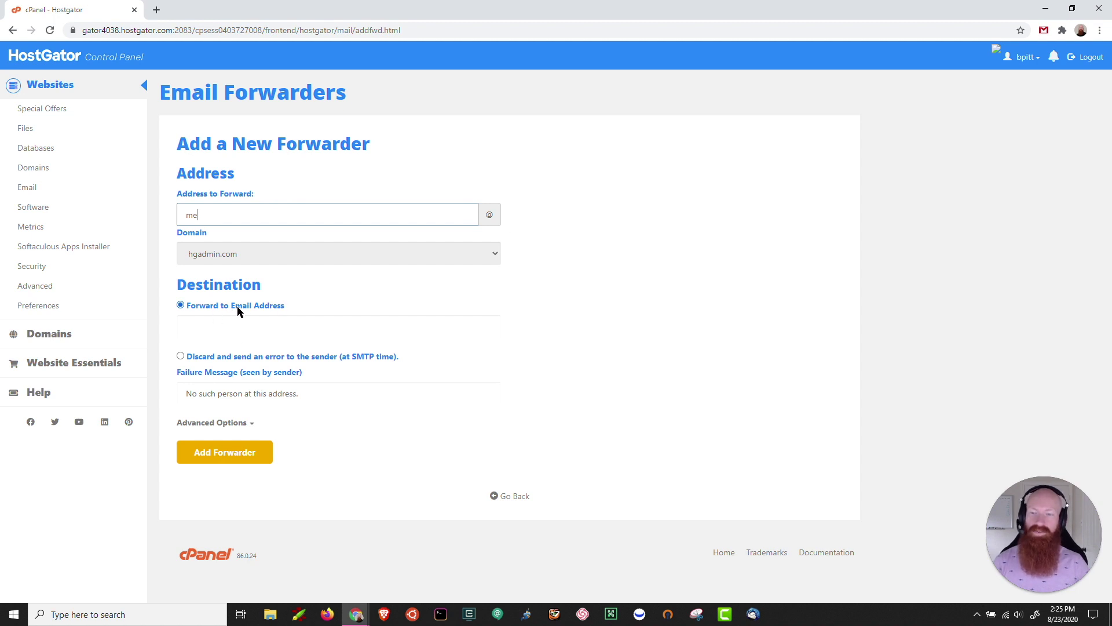
click(205, 319)
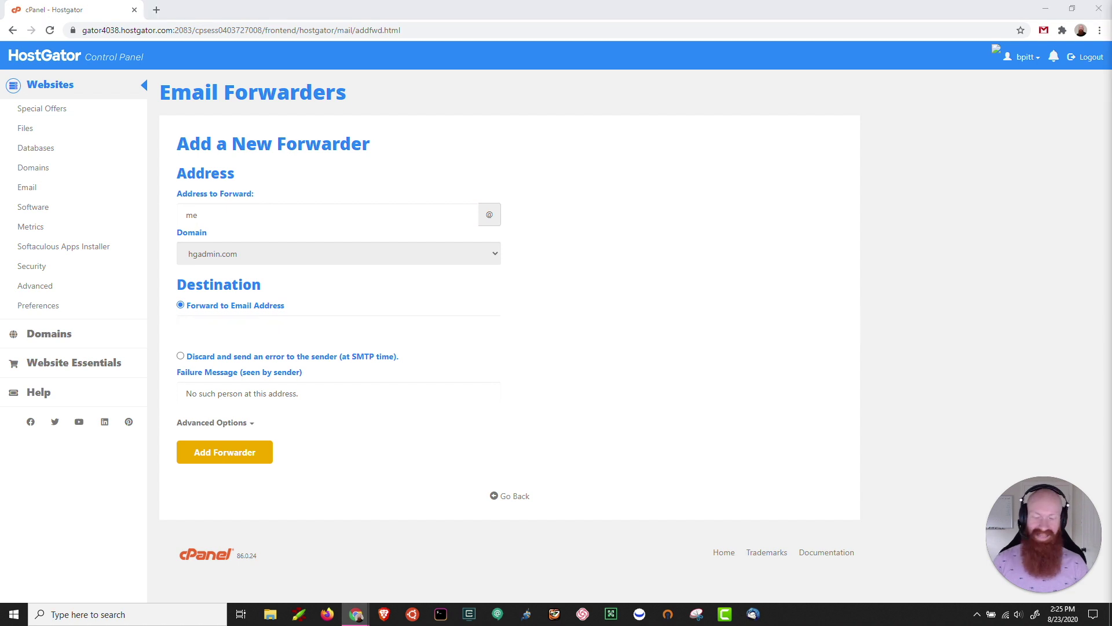
click(196, 328)
key(ctrl+v)
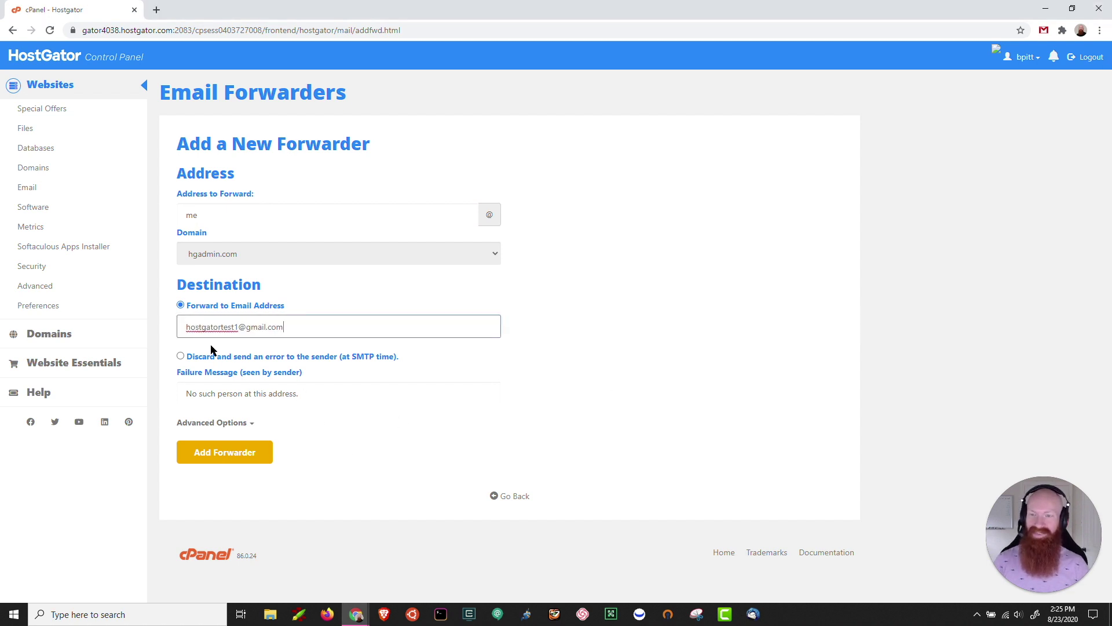
click(630, 315)
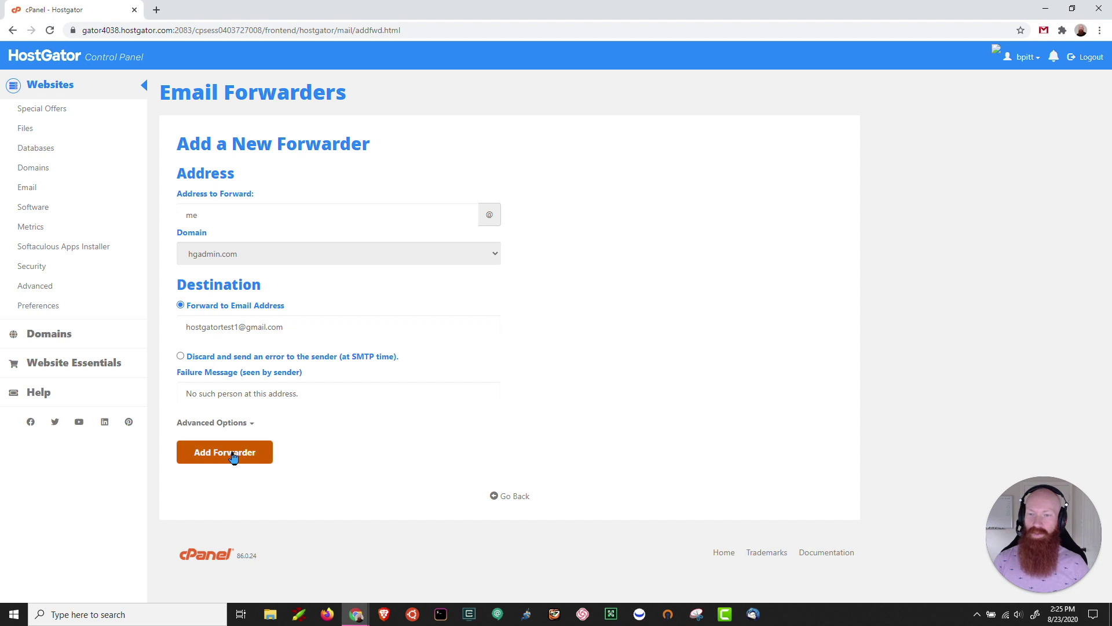
click(233, 458)
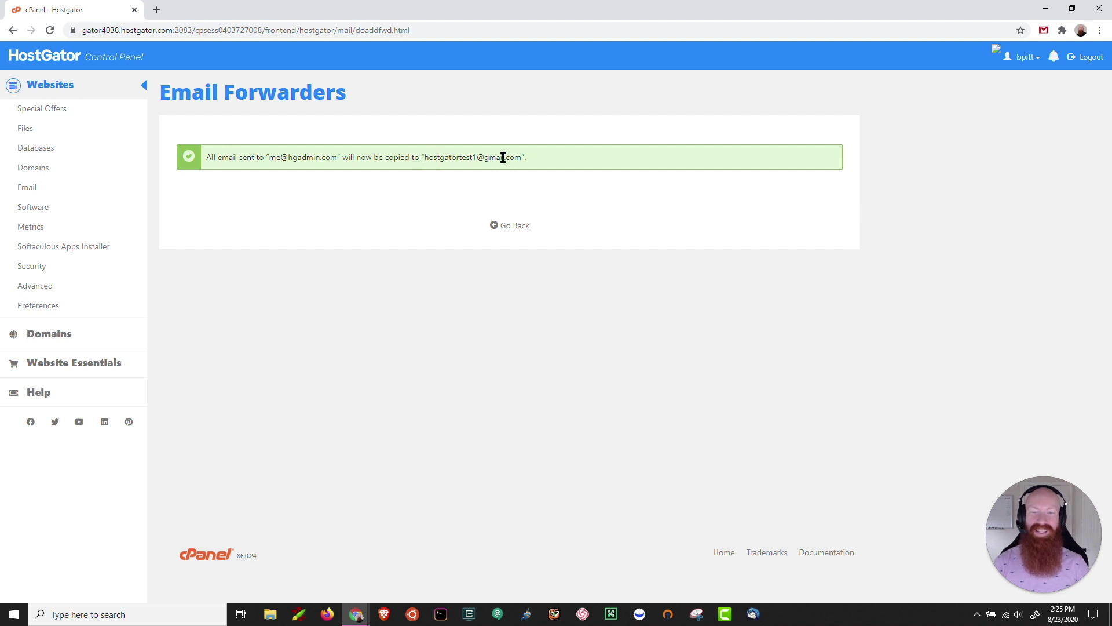
Go back from the success page to the Email Account Forwarders list.
click(513, 229)
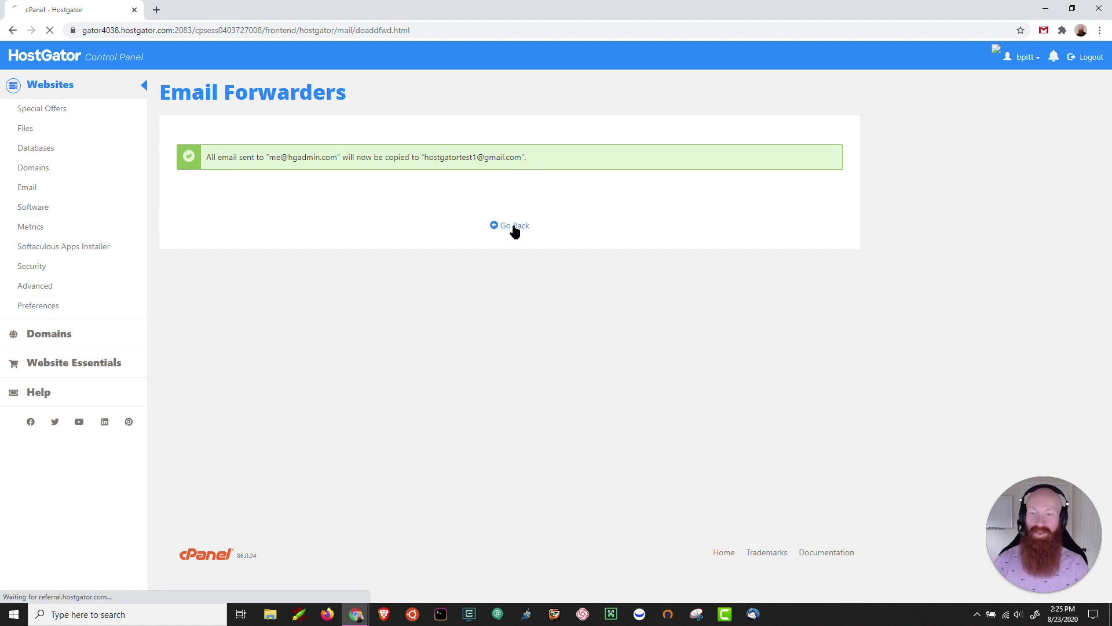